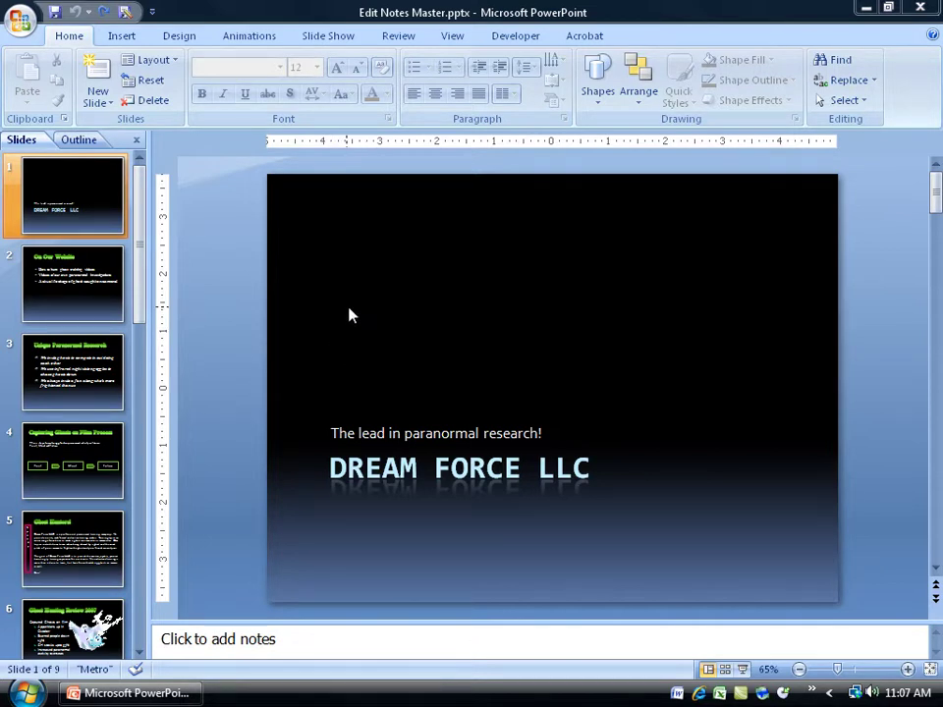
- Add the speaker note 'Add my own notes' to the title slide
click(255, 639)
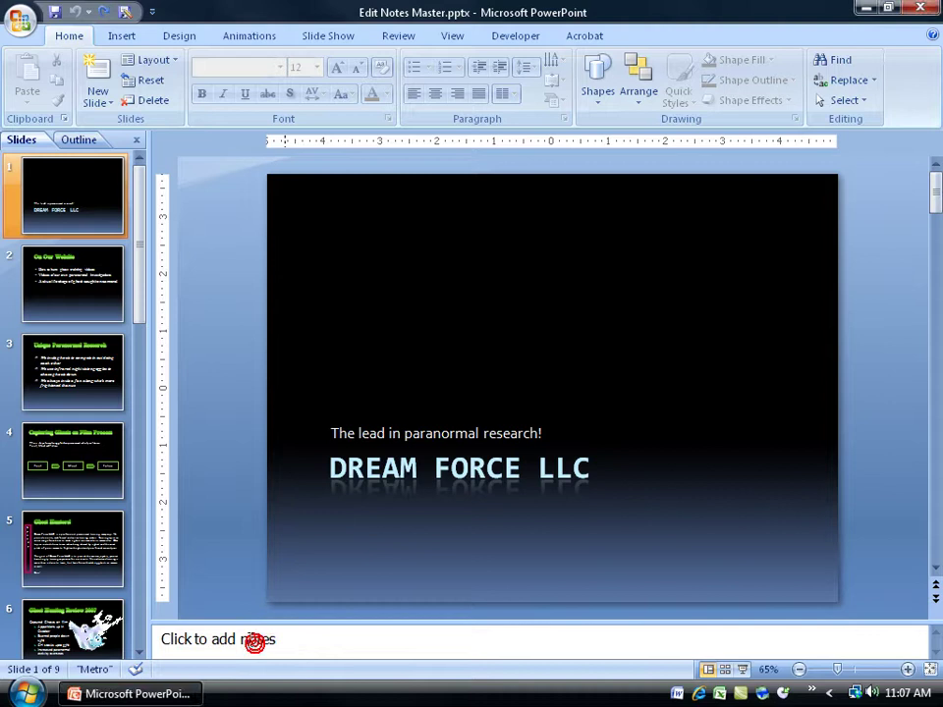
text(Ad)
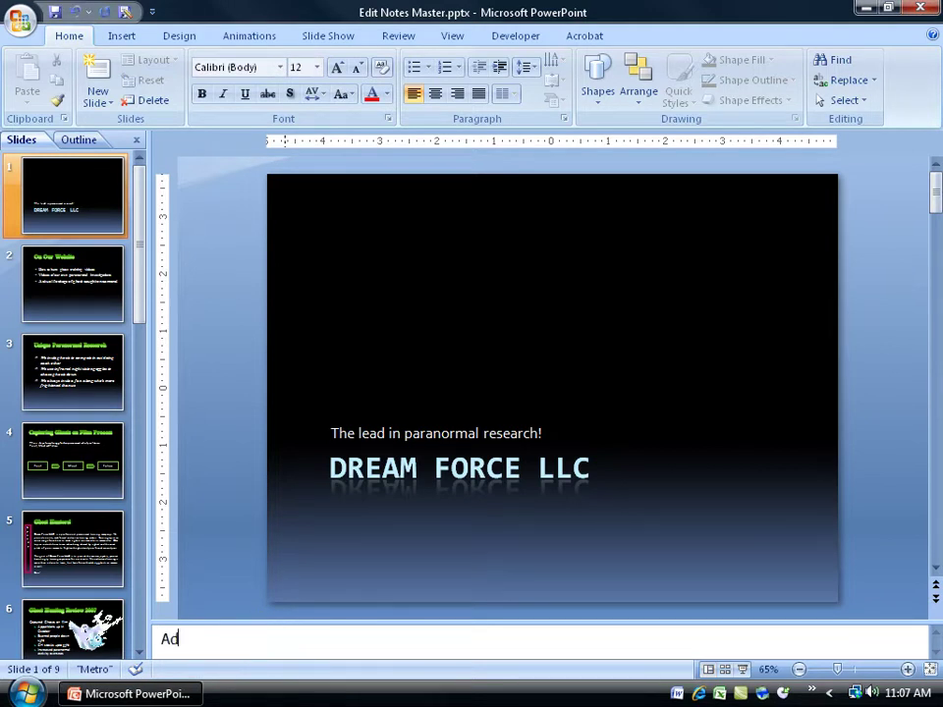
text(d my own notes)
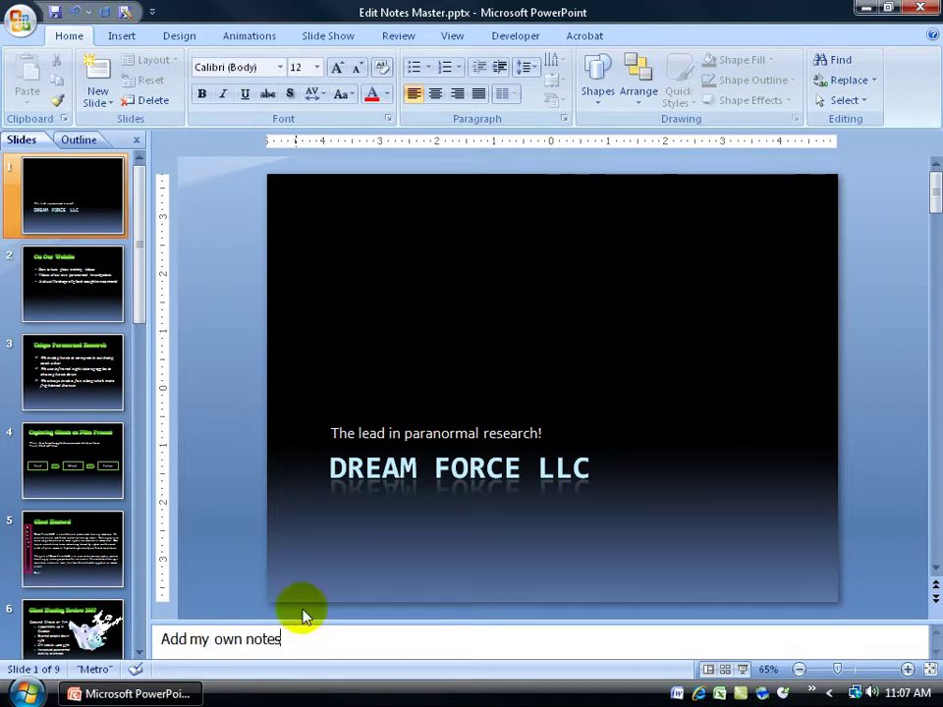
click(24, 25)
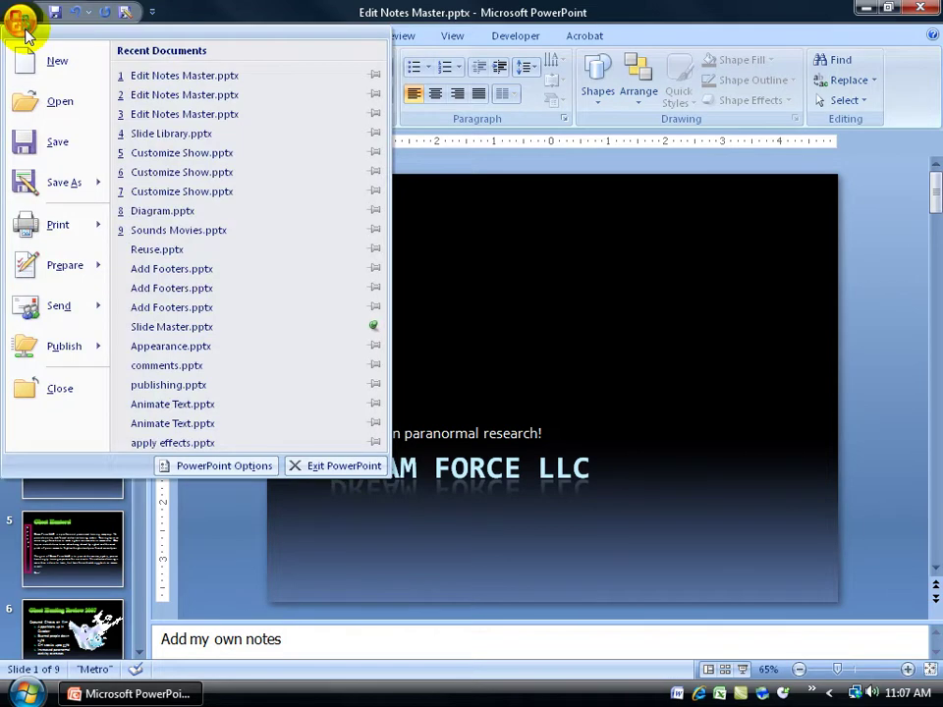
mouse_move(57, 225)
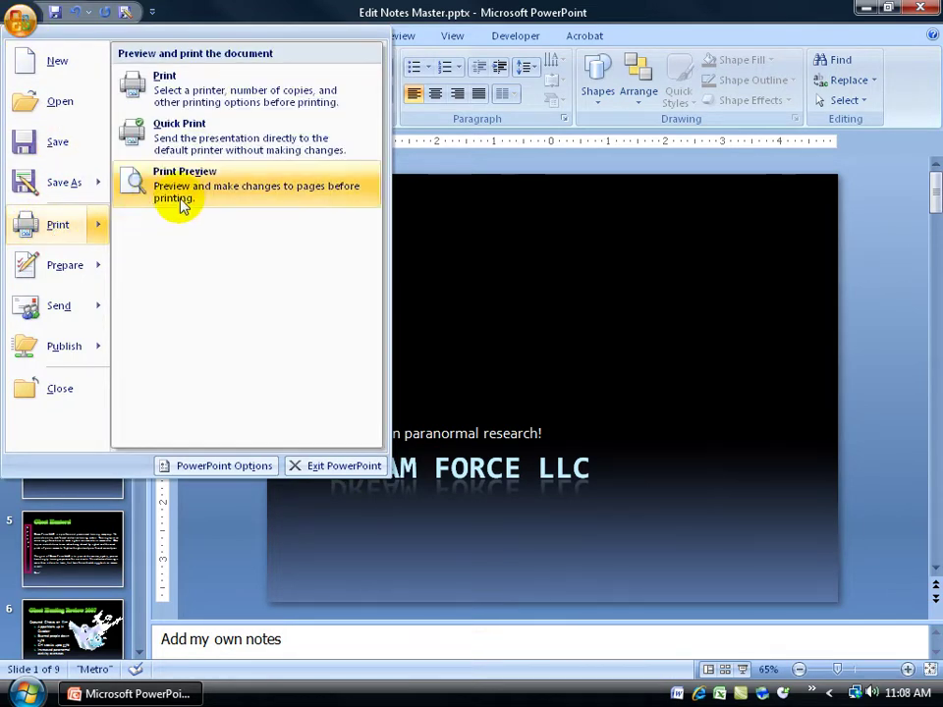
- Print-preview the notes pages through page 3, then close the preview
click(181, 196)
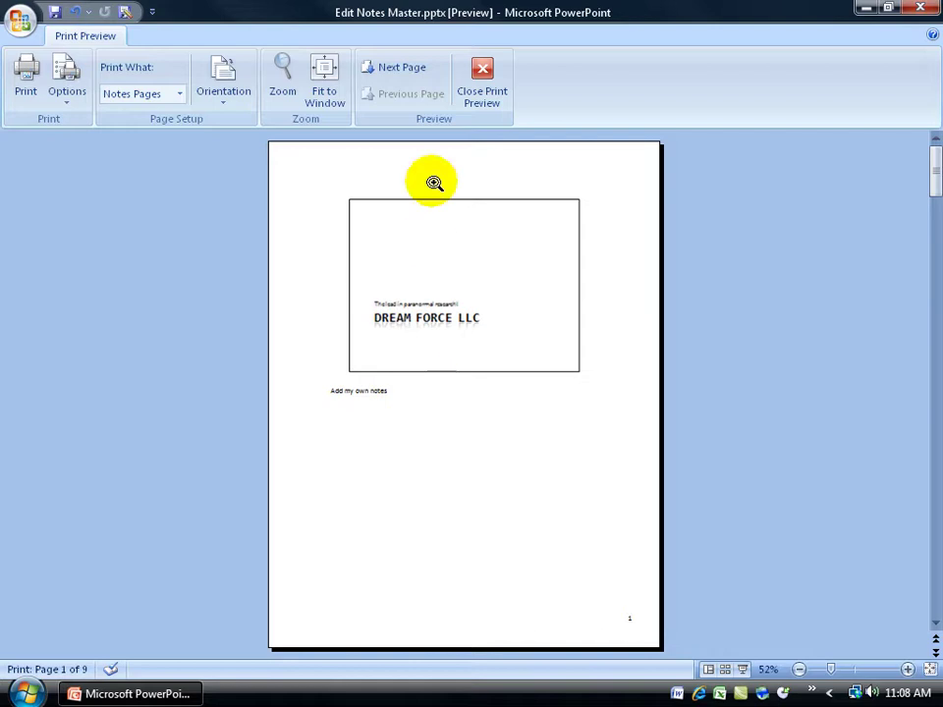
click(420, 70)
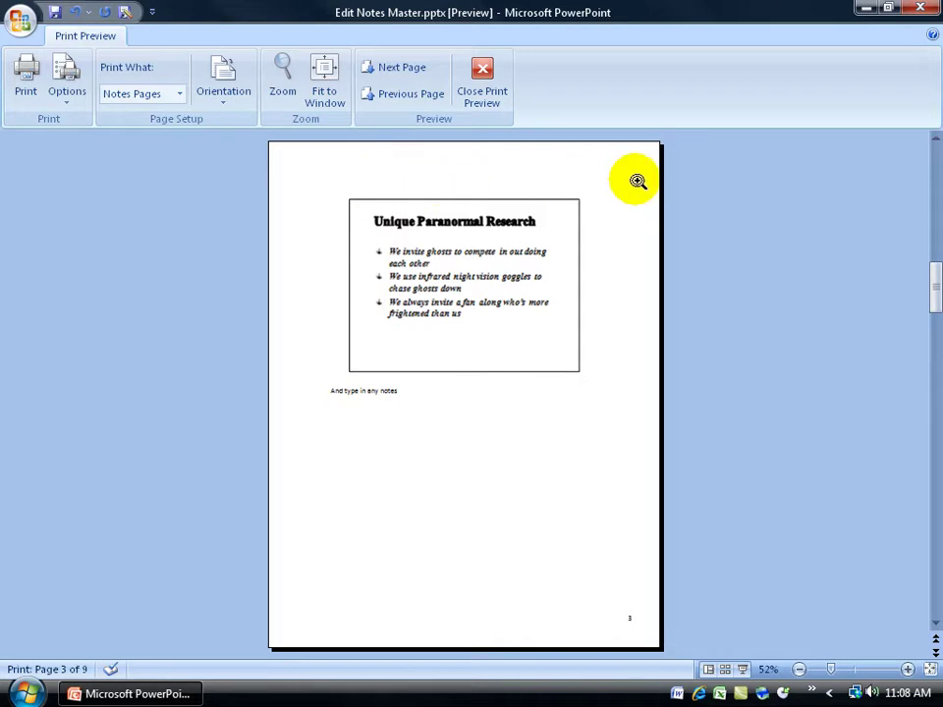
click(484, 81)
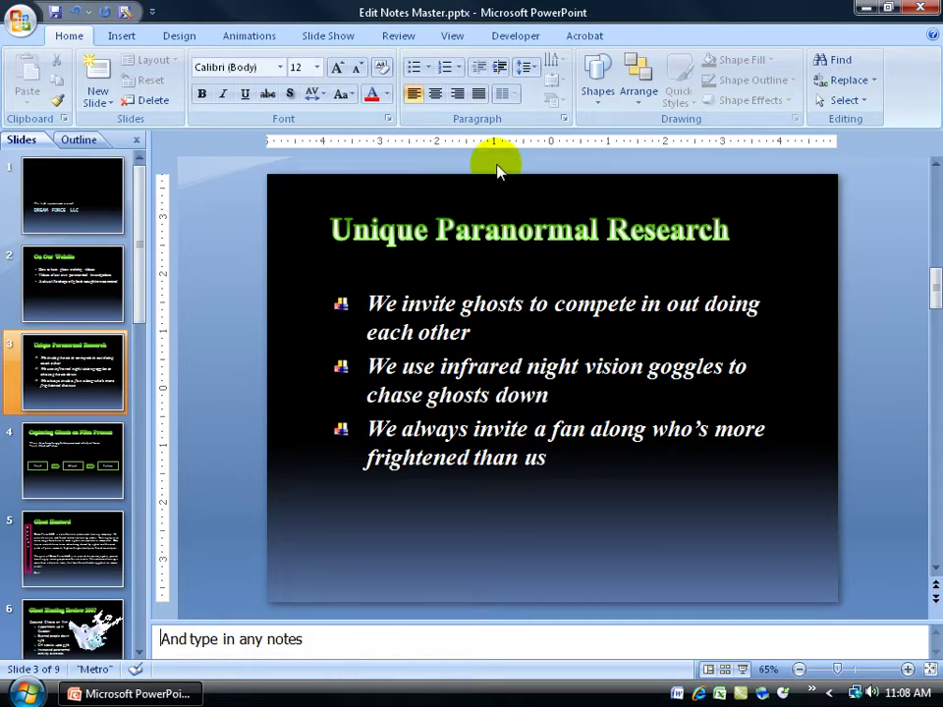
- Switch to Notes Master view from the View tab
click(460, 35)
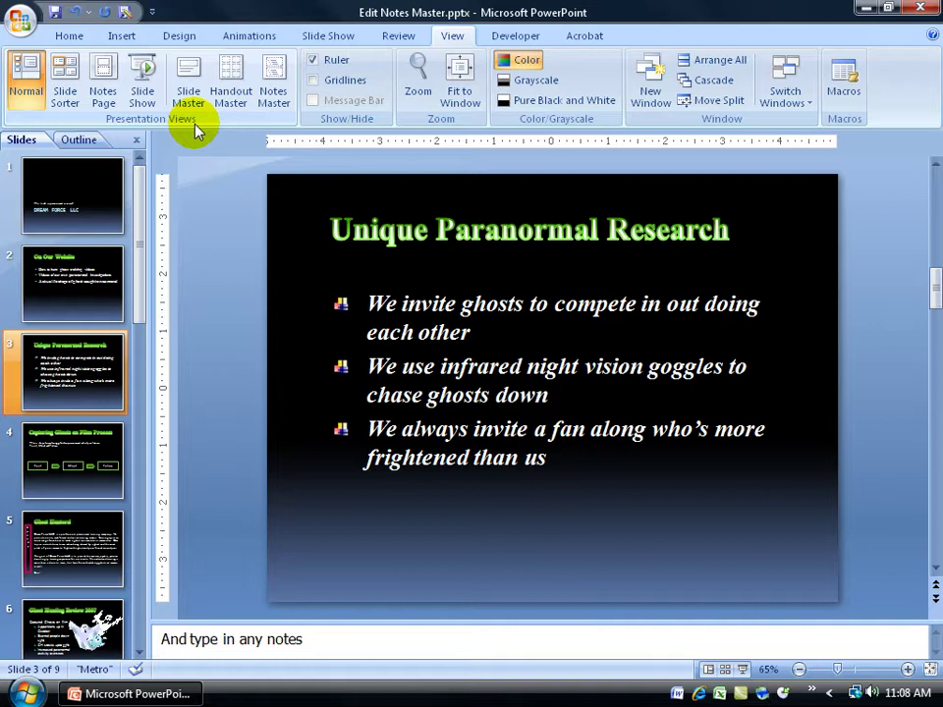
click(273, 83)
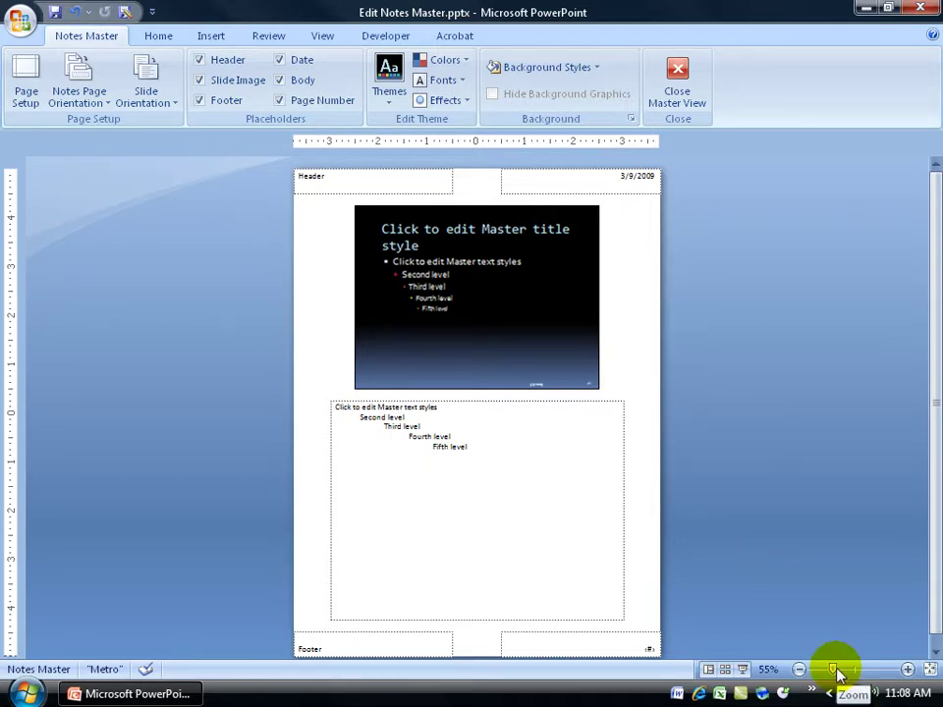
- Delete the date placeholder and turn off the Header, Footer and Page Number placeholders
drag(834, 671, 833, 677)
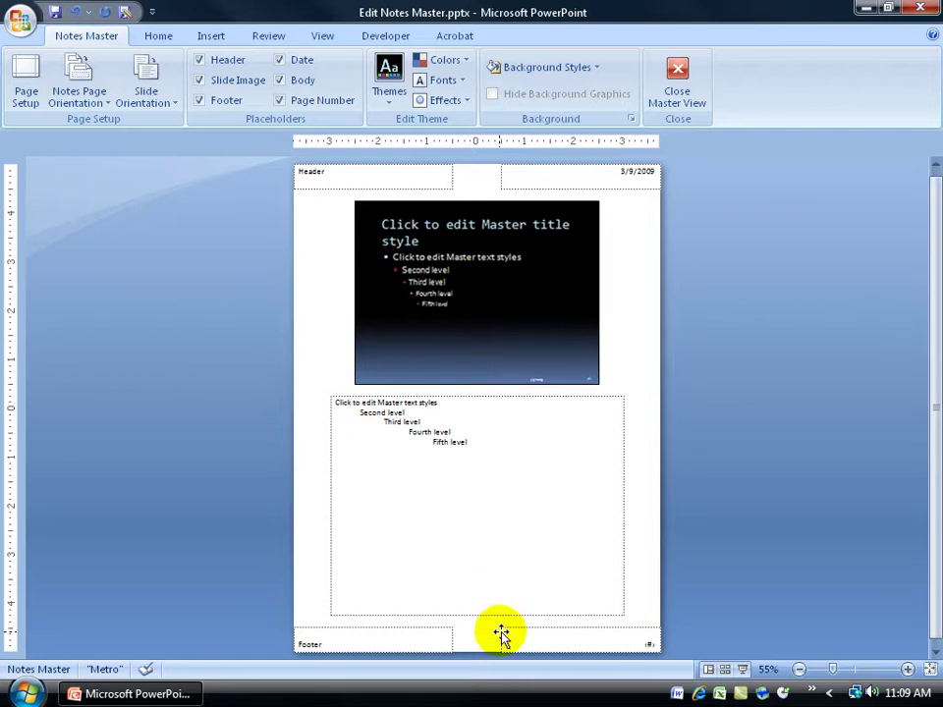
click(591, 188)
key(Delete)
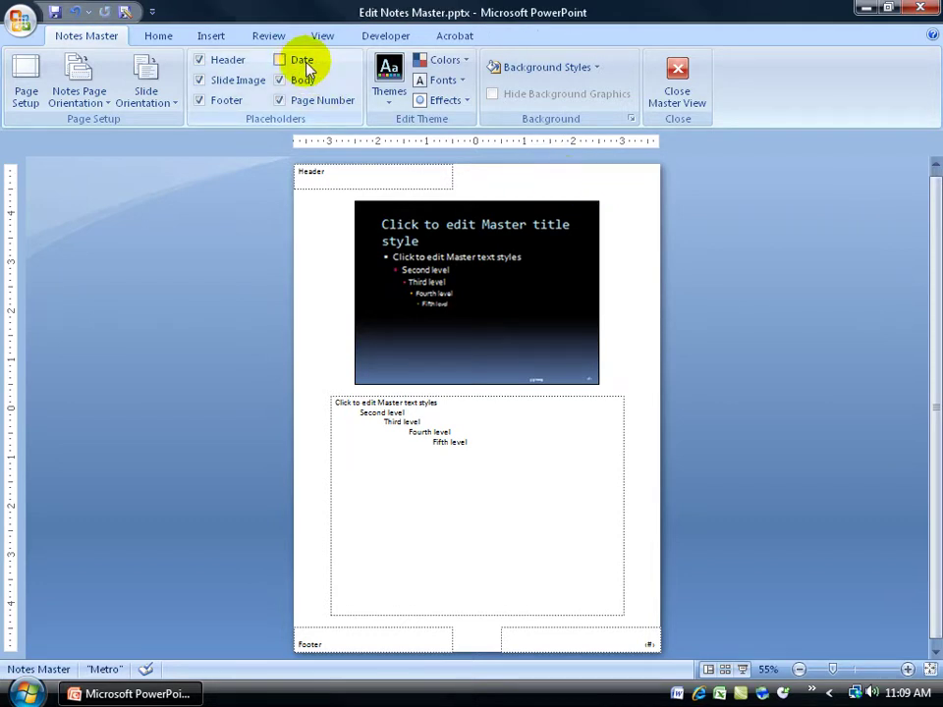
click(202, 61)
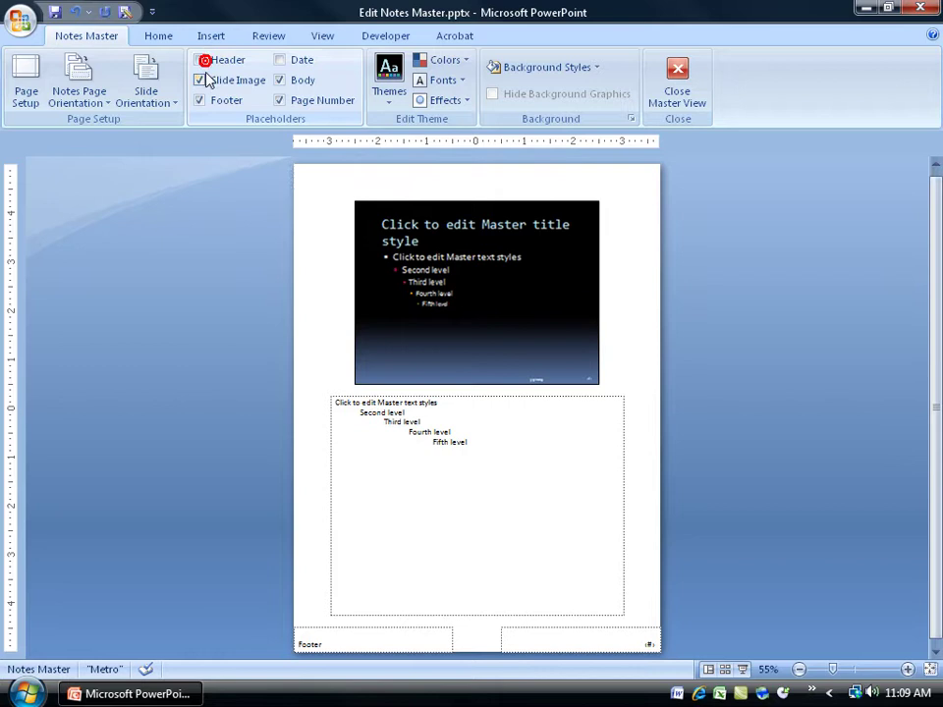
click(202, 100)
click(279, 100)
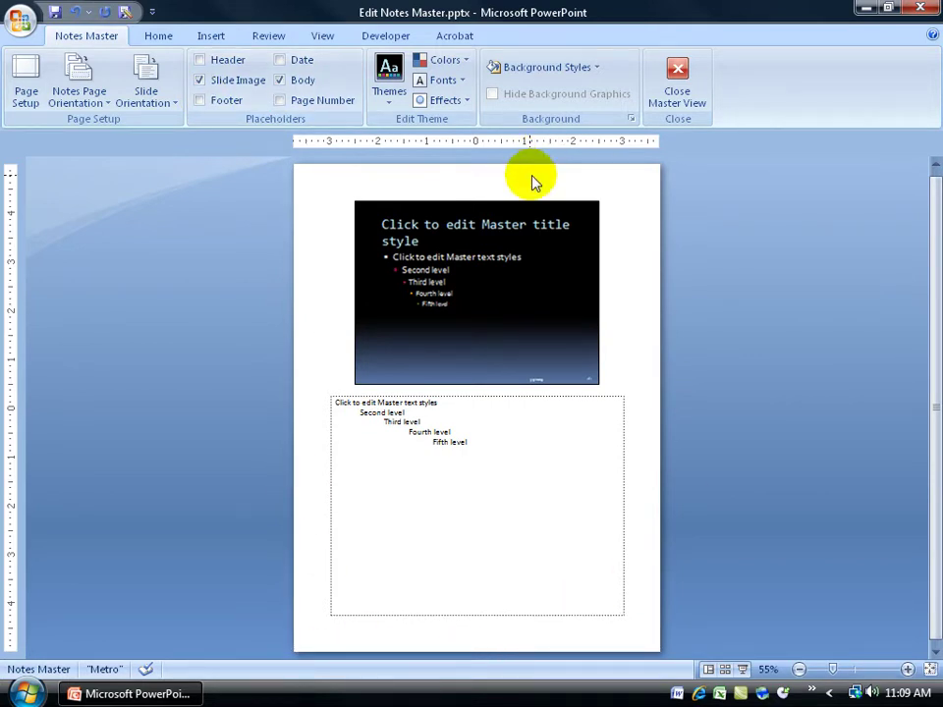
- Move the slide image placeholder to the top-left corner and shrink it to a thumbnail
click(525, 204)
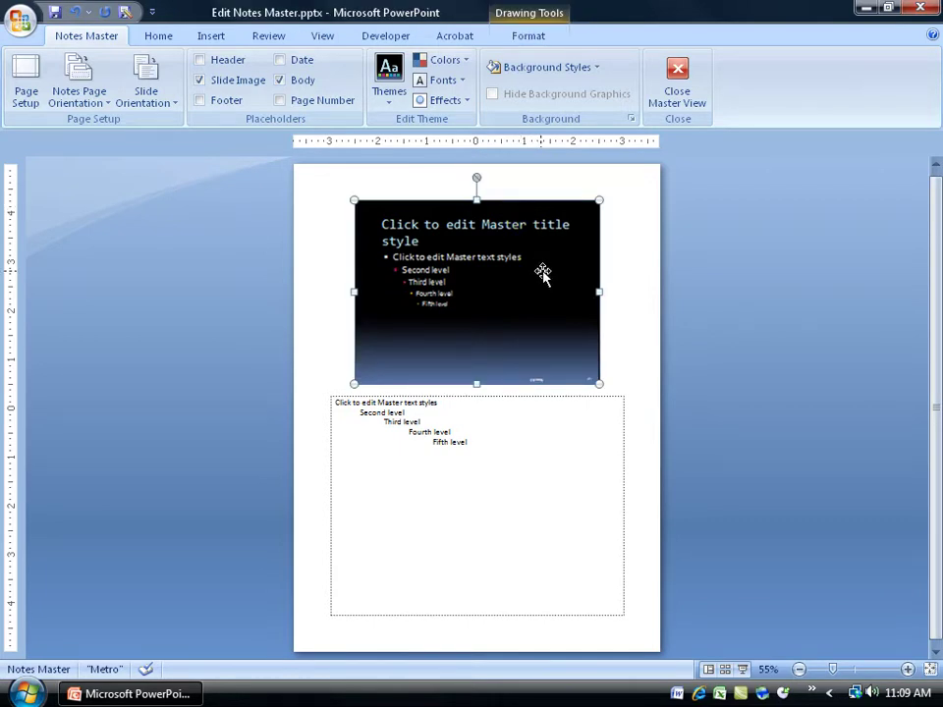
drag(539, 268, 478, 231)
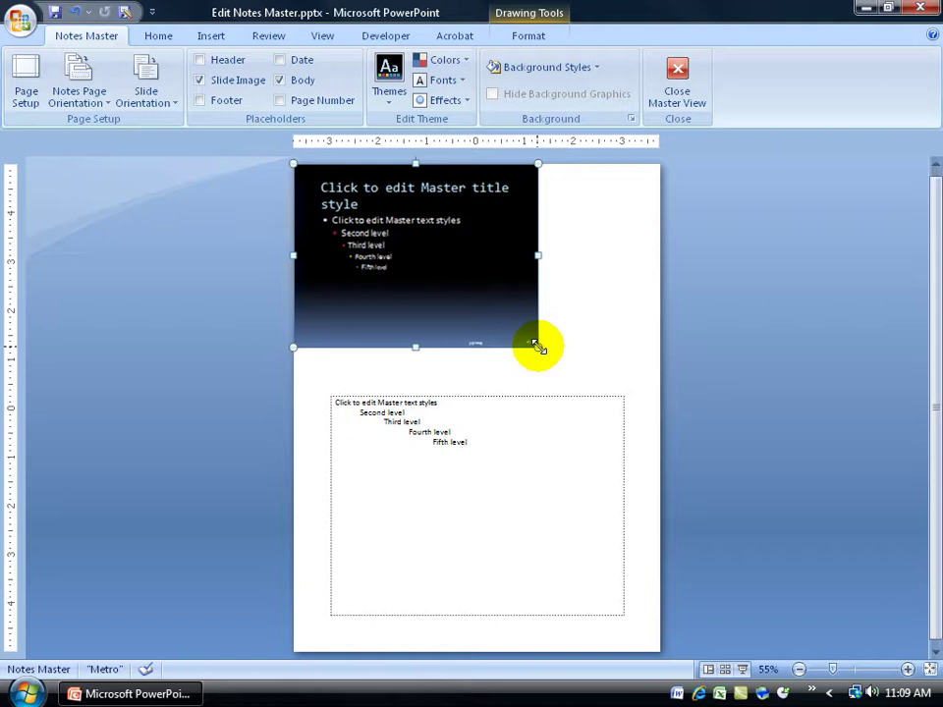
drag(538, 346, 395, 240)
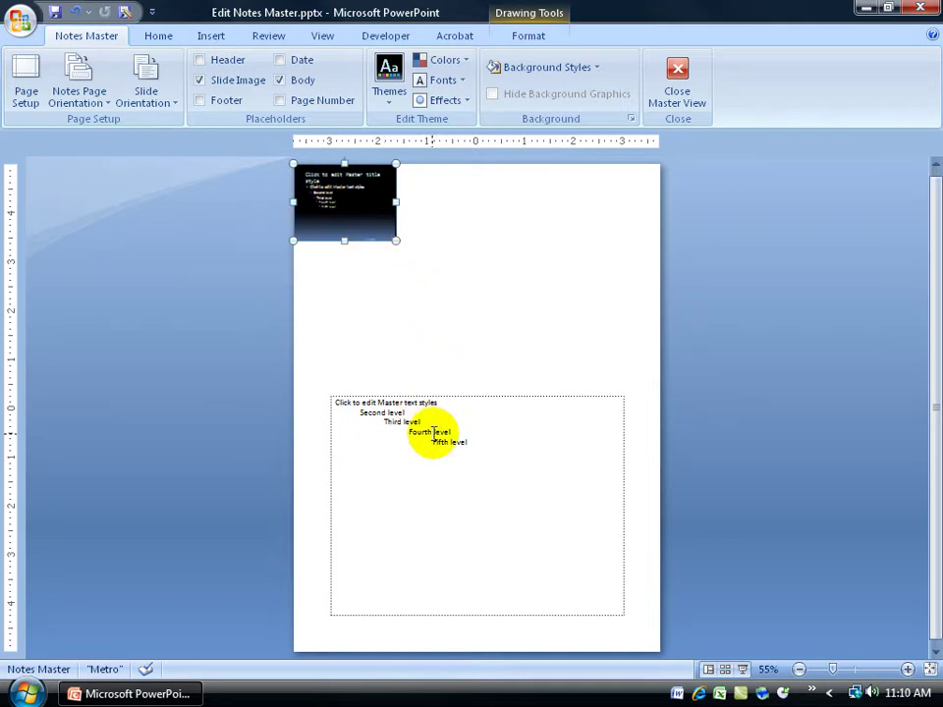
- Narrow the notes body box from the left and stretch it up to the page top
click(333, 488)
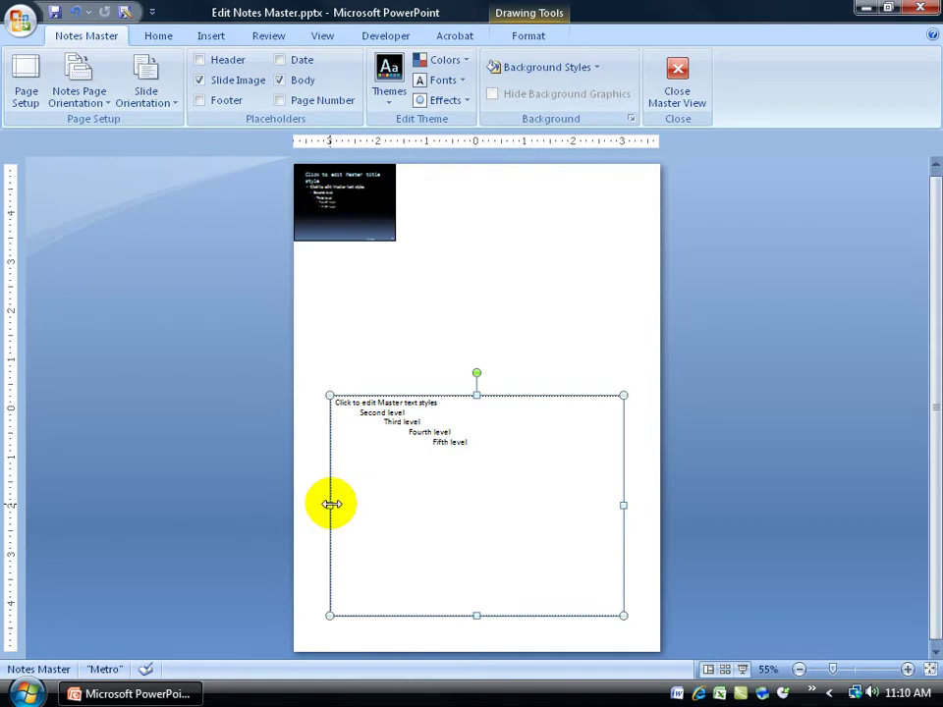
drag(331, 505, 430, 507)
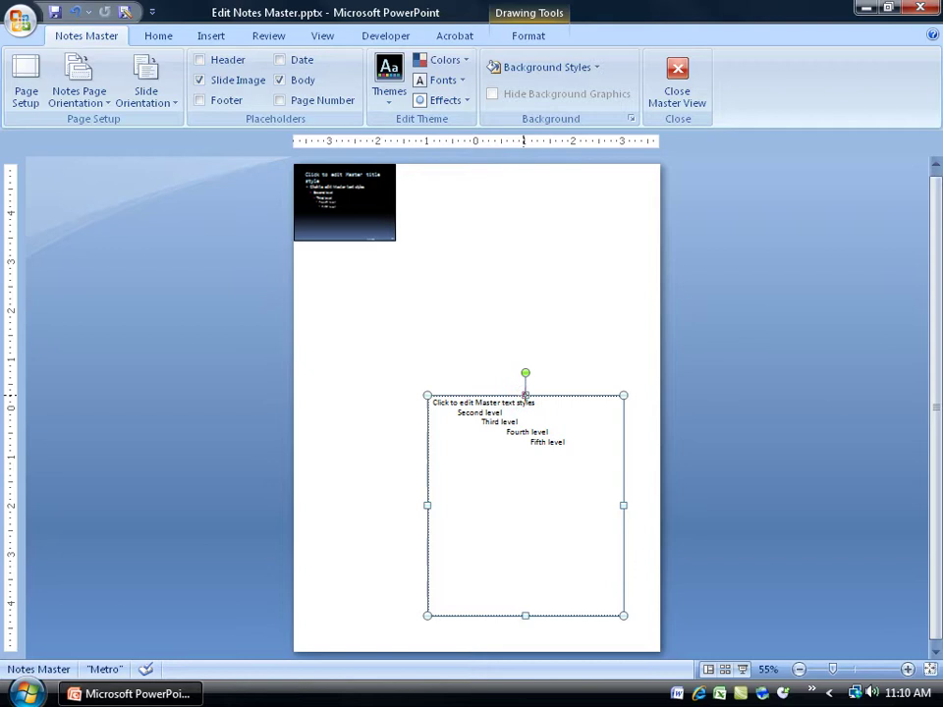
drag(525, 394, 524, 175)
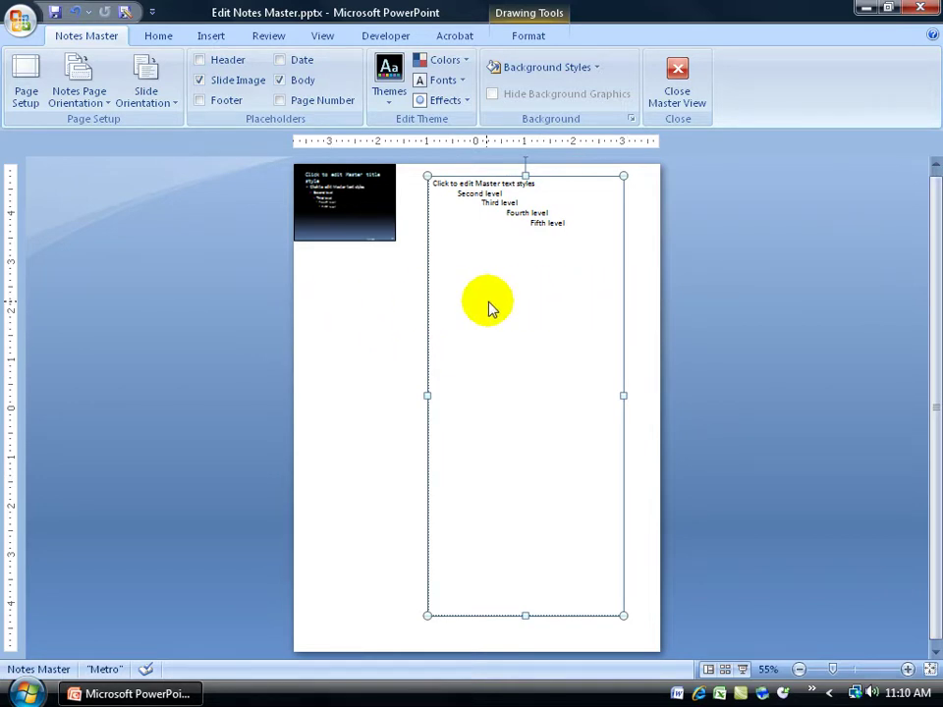
- Print-preview the notes pages, zooming on page 1 and checking page 2, then close it
click(20, 21)
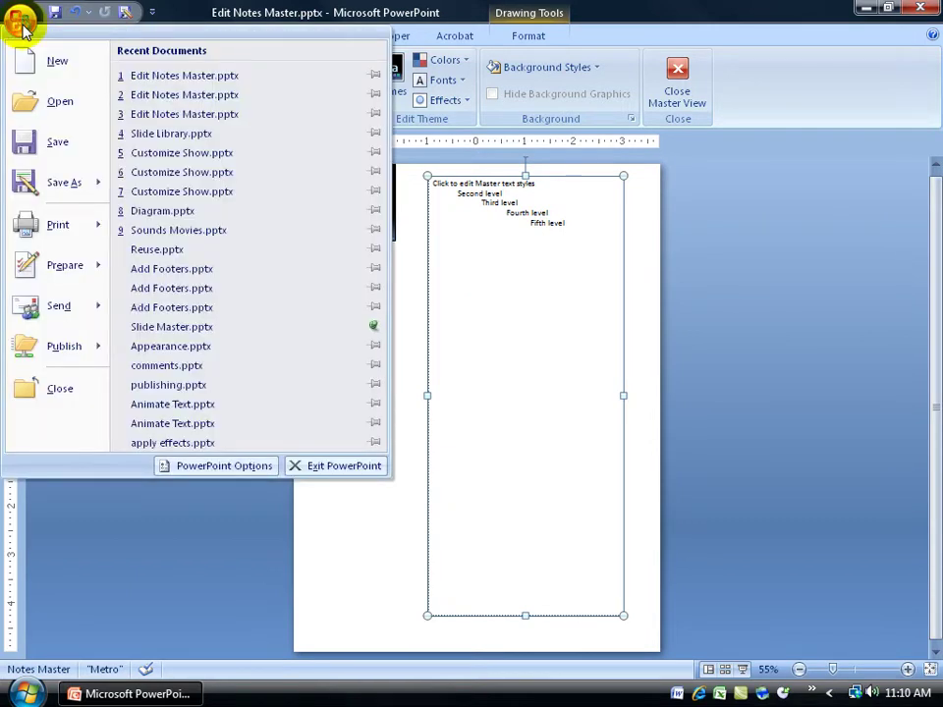
mouse_move(58, 225)
click(181, 190)
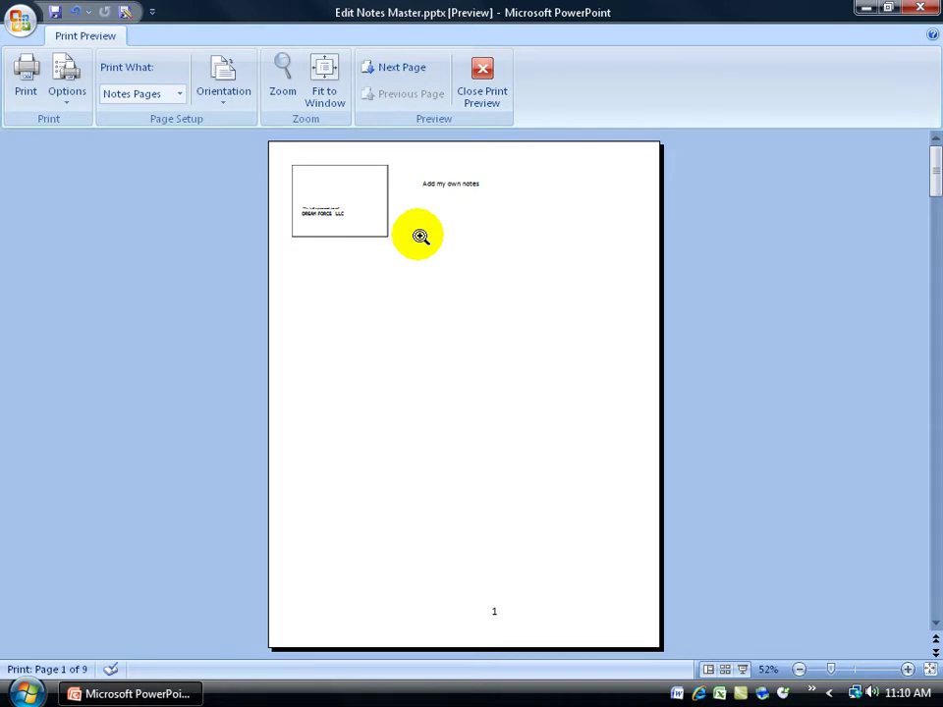
click(423, 236)
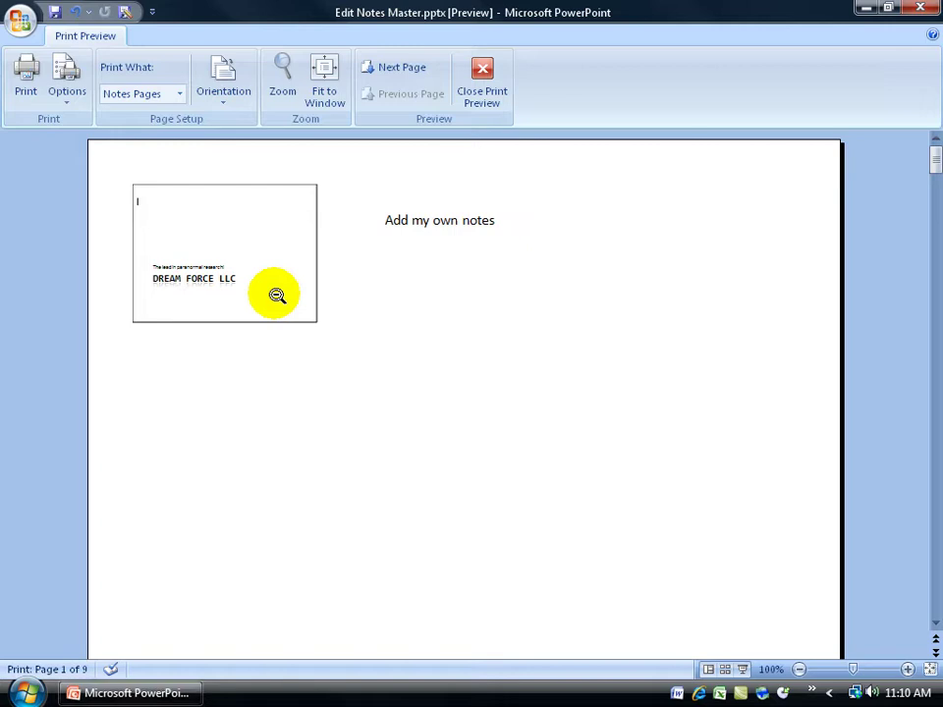
click(390, 67)
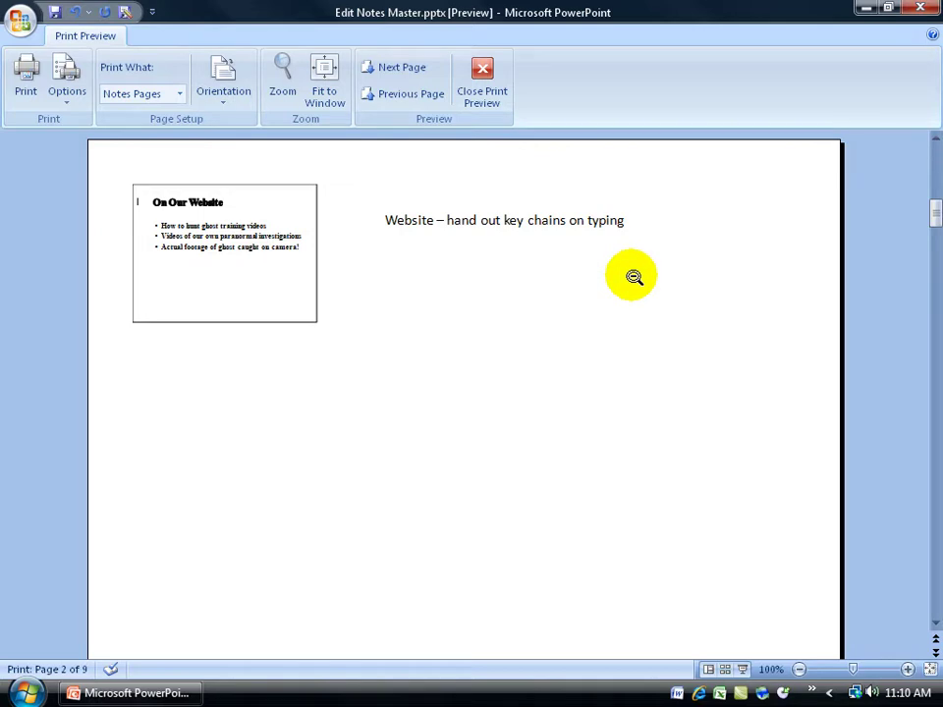
click(483, 84)
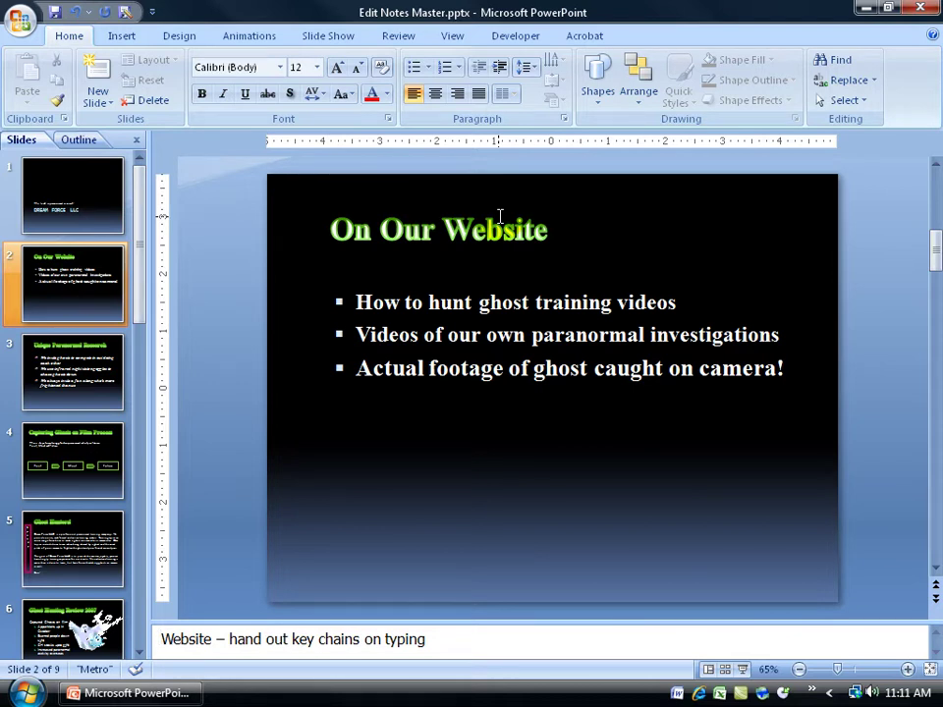
- Review the Notes Master layout, then show slide 2 in Notes Page view
click(452, 35)
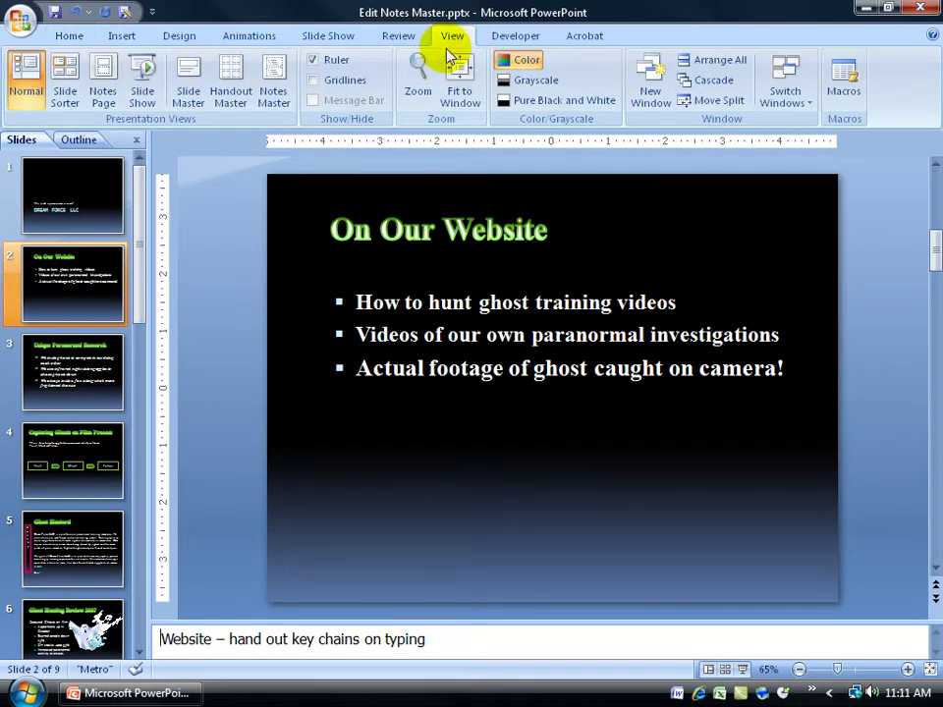
click(285, 103)
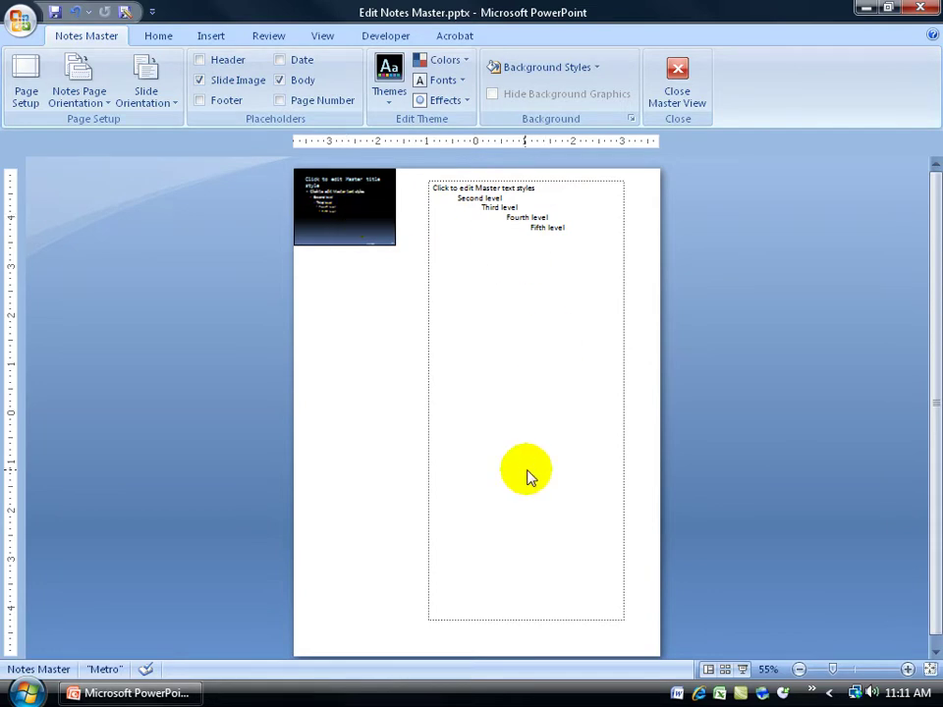
click(327, 38)
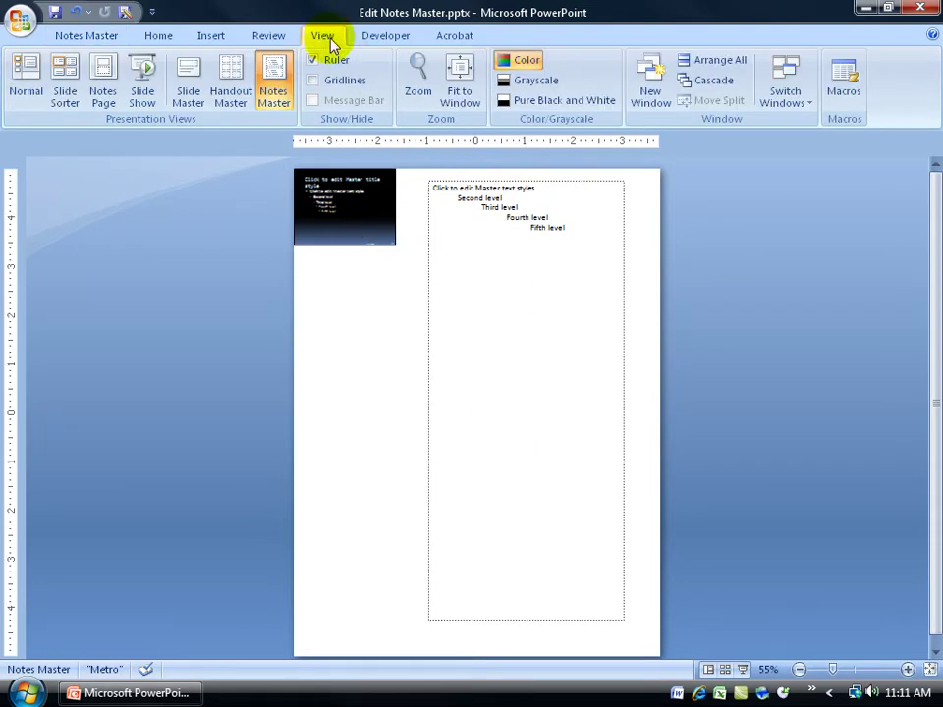
click(104, 101)
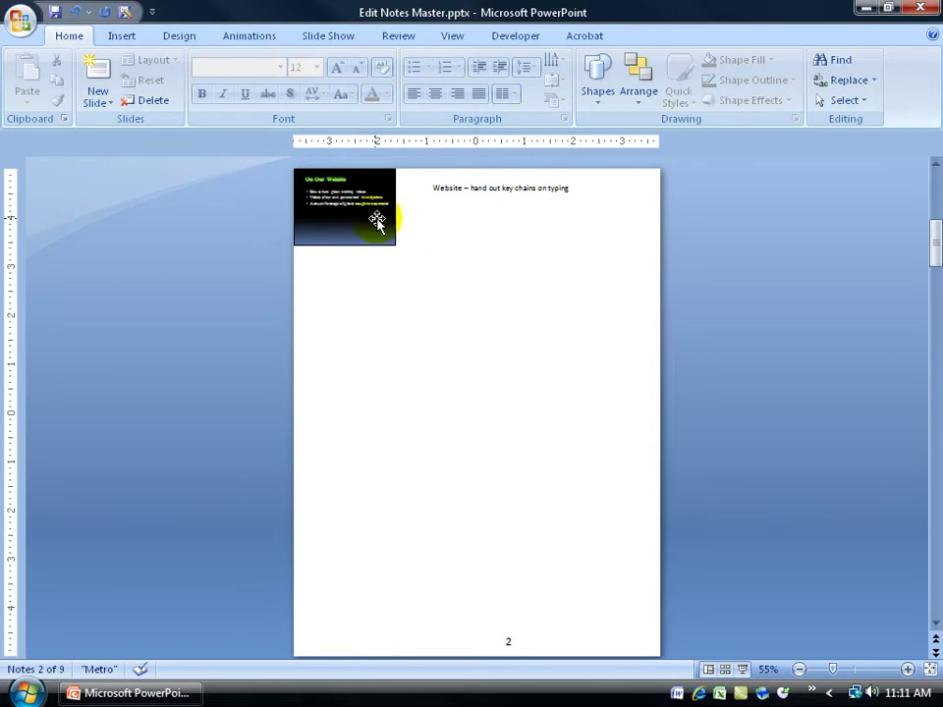
- Go to the notes page for slide 4
click(935, 623)
click(936, 653)
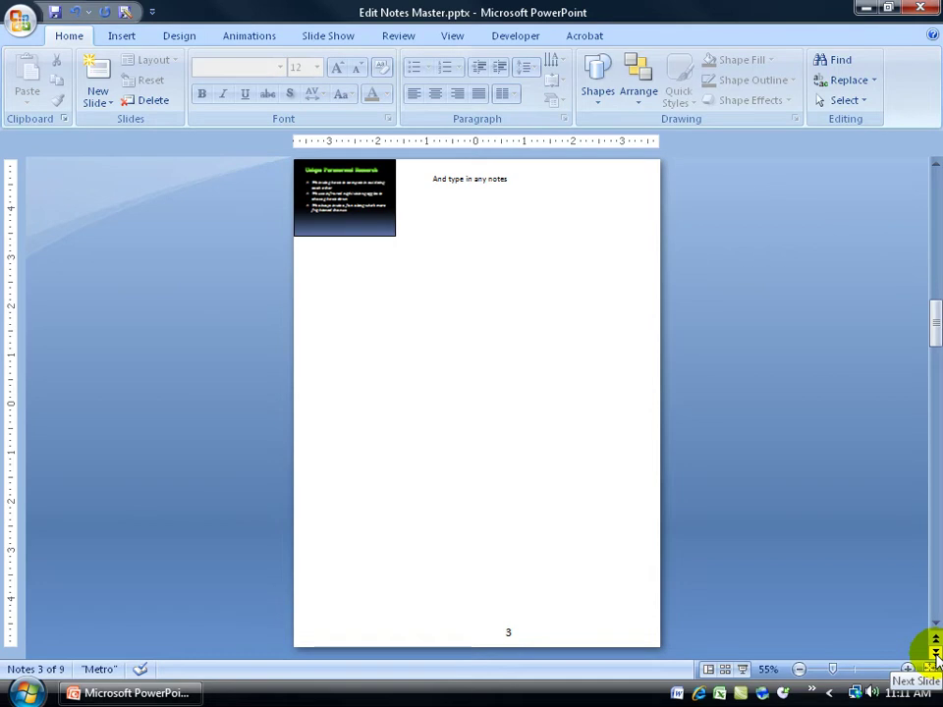
click(936, 653)
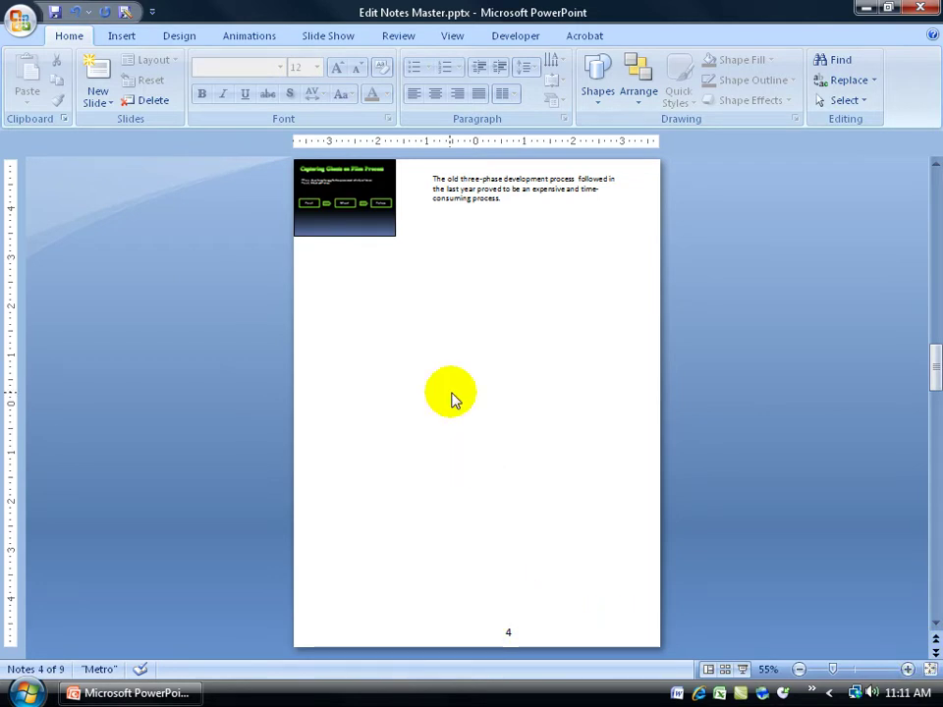
- Enlarge the slide image and move the notes text box down below it
click(383, 222)
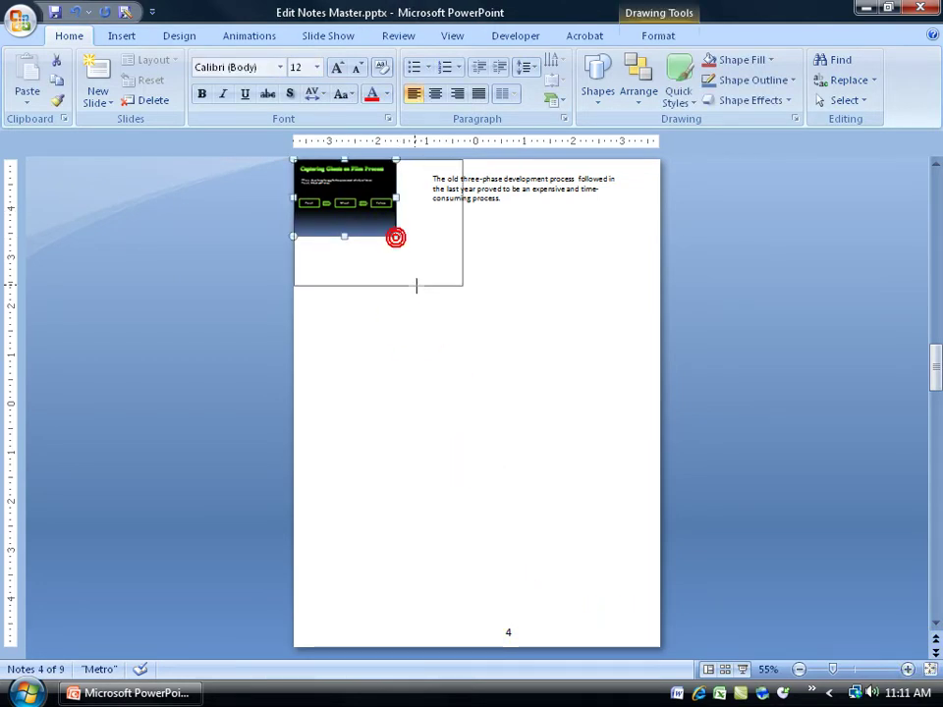
drag(395, 237, 455, 341)
click(577, 187)
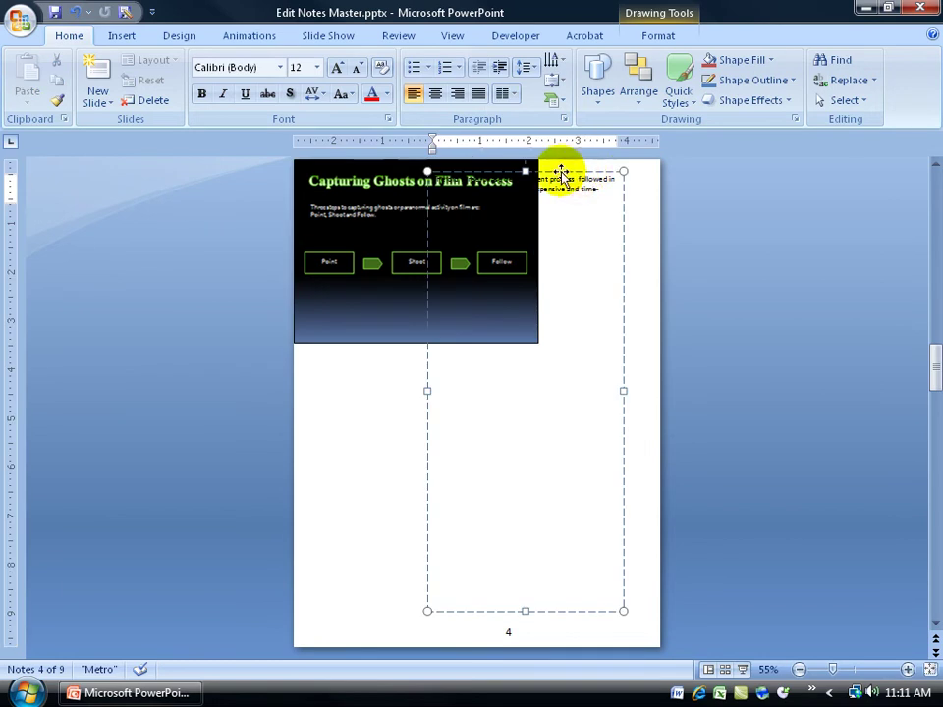
drag(527, 173, 509, 388)
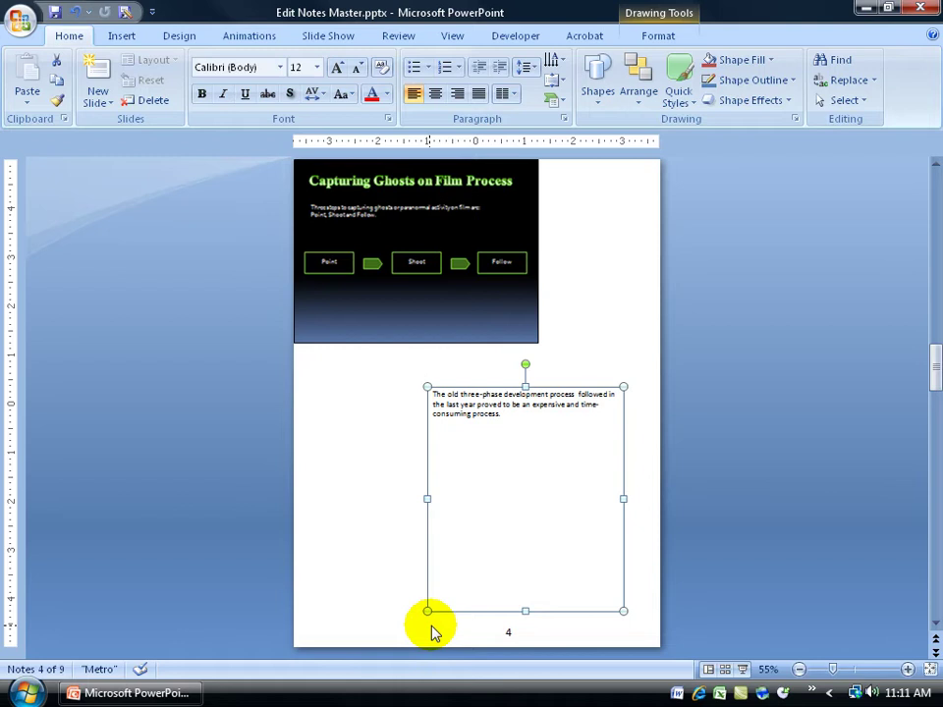
- Print-preview the notes pages and advance to page 4
click(20, 20)
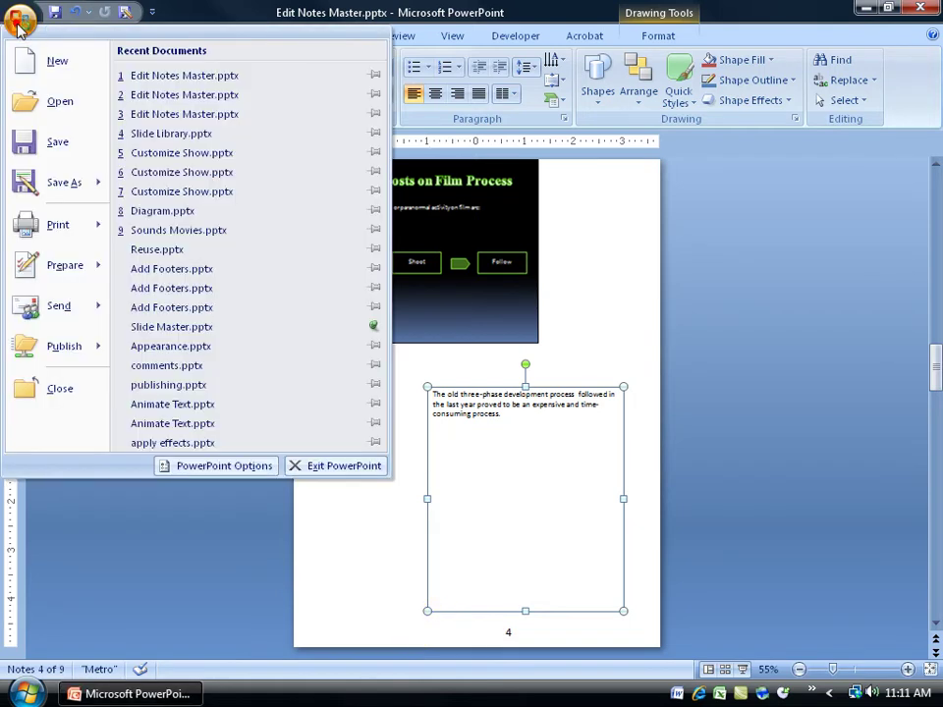
click(192, 184)
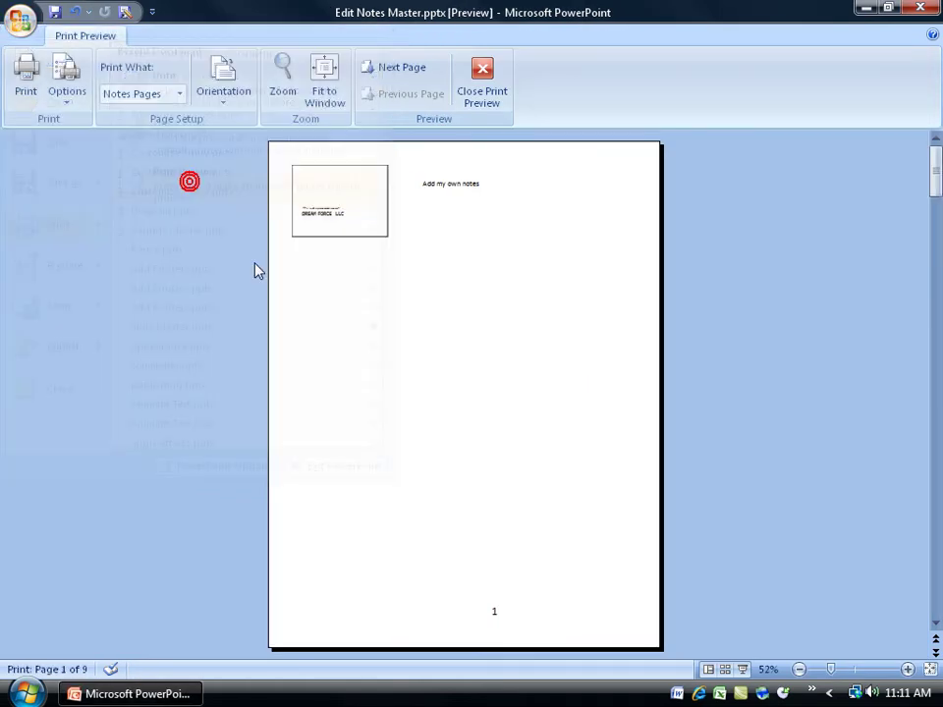
click(398, 67)
click(398, 67)
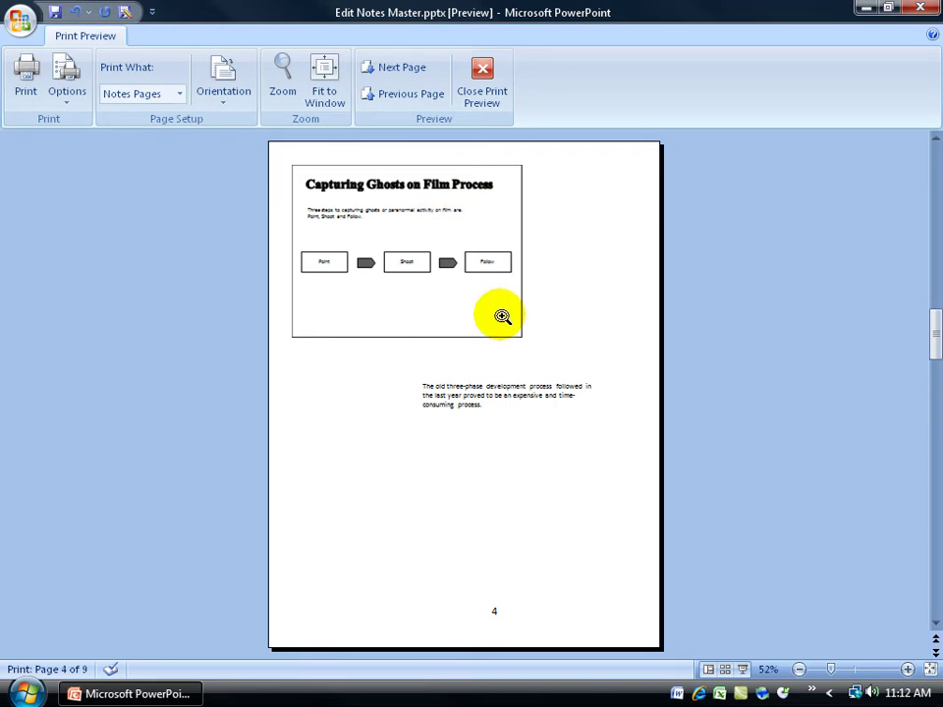
- Exit print preview and return to the Notes Master with its small thumbnail and narrow notes column
click(481, 83)
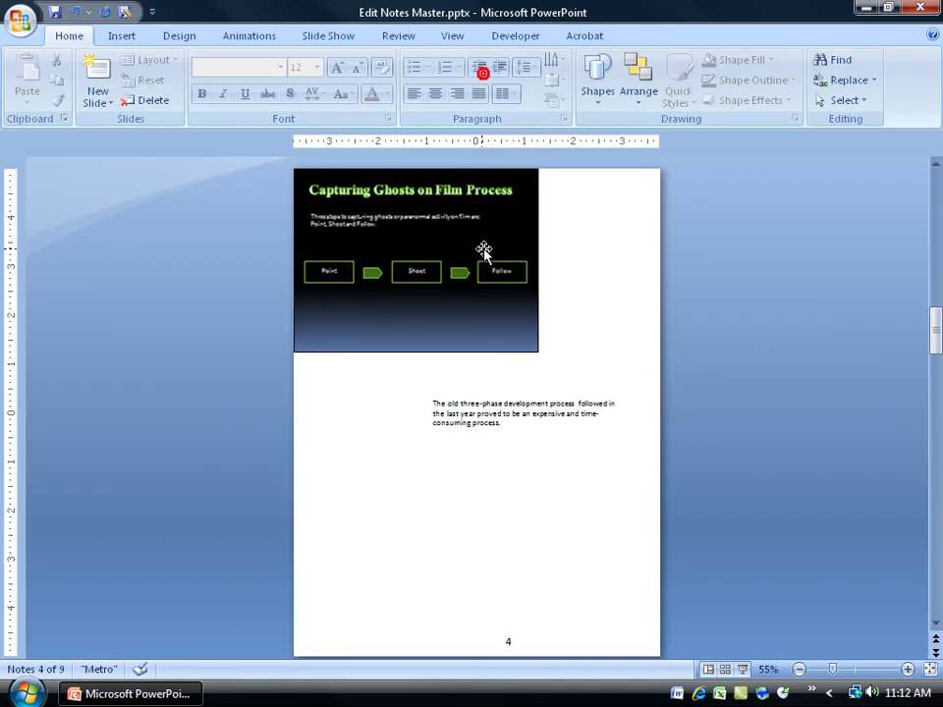
click(452, 35)
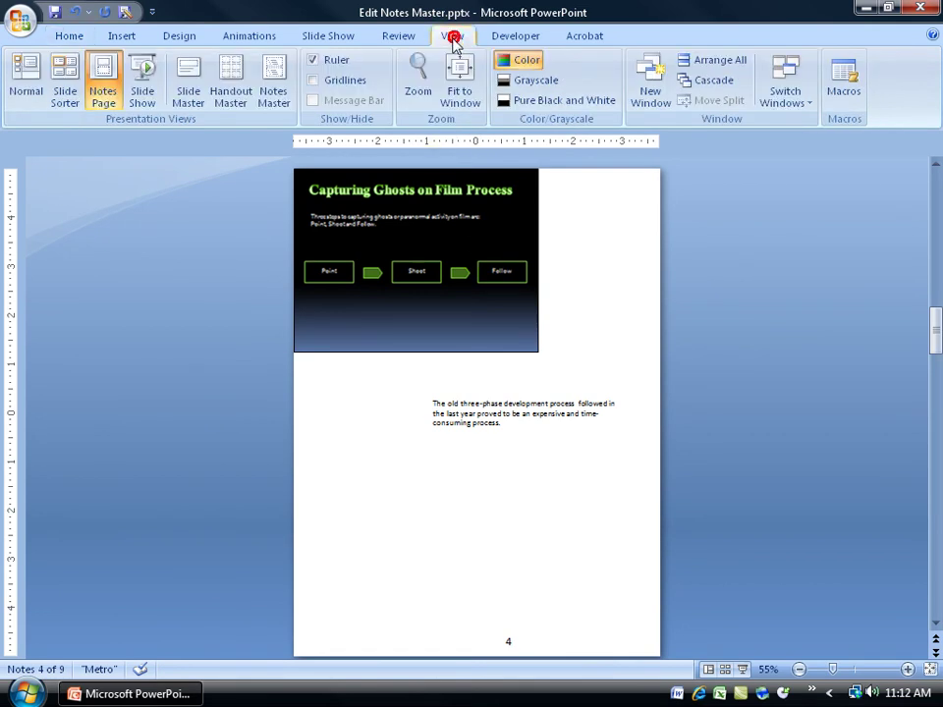
click(453, 322)
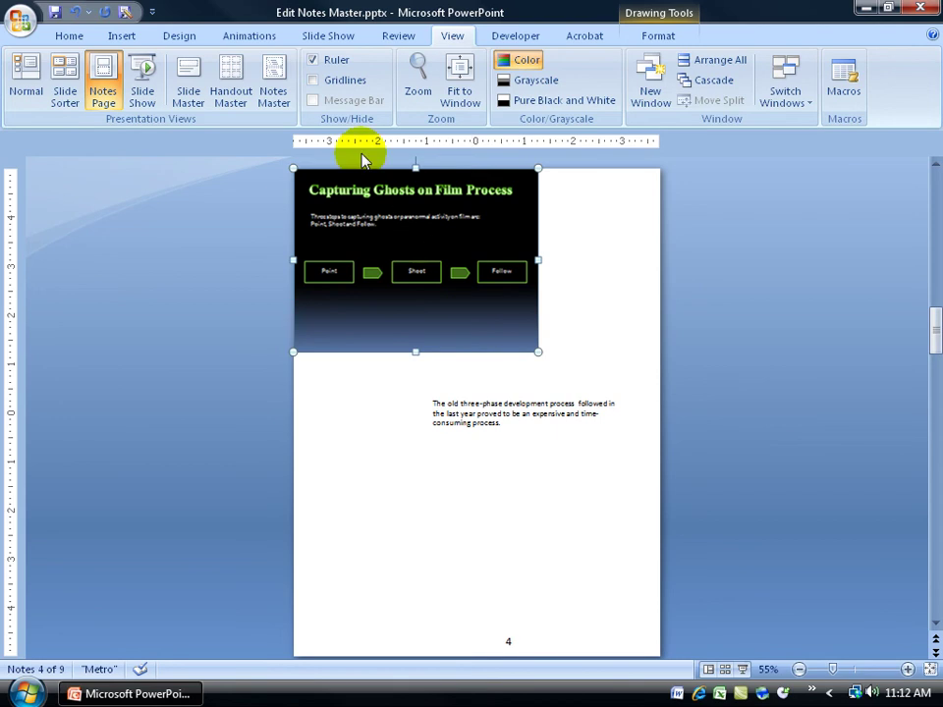
click(274, 79)
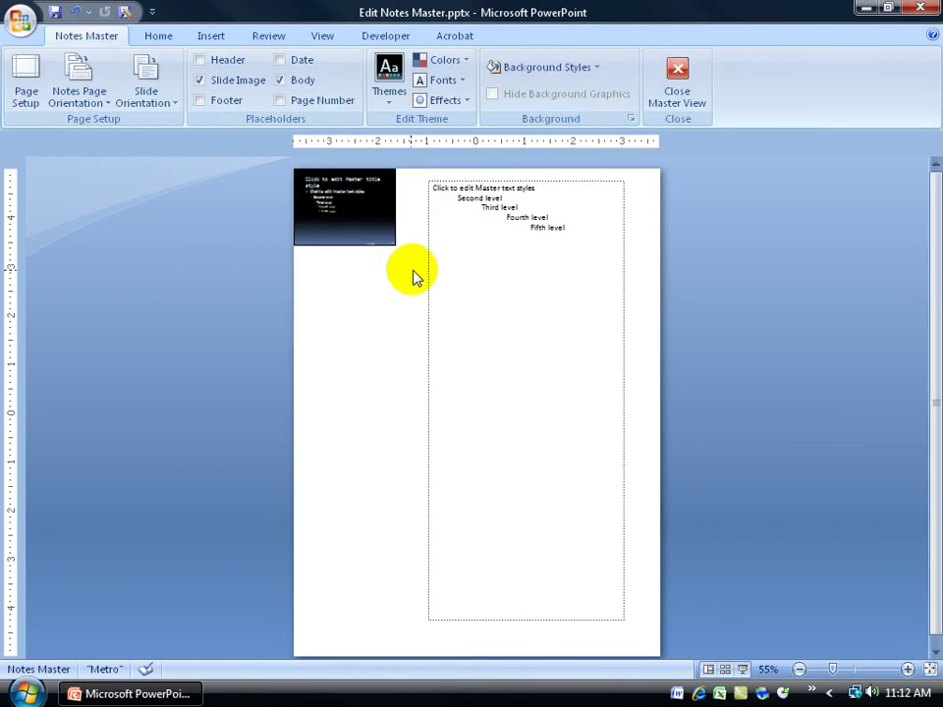